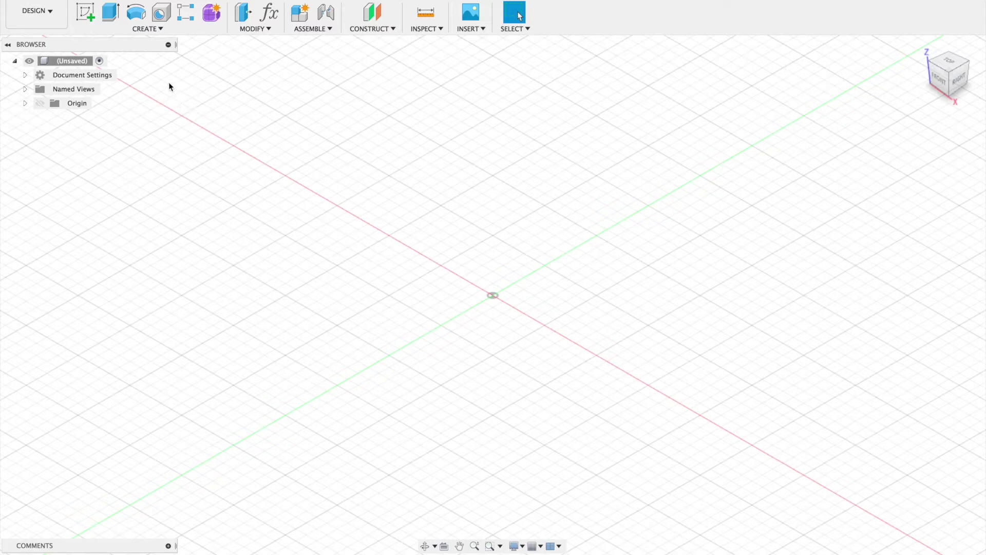
Step: Start a new sketch on the XY origin plane, viewed from the top
{"action": "left_click", "coordinate": [82, 11]}
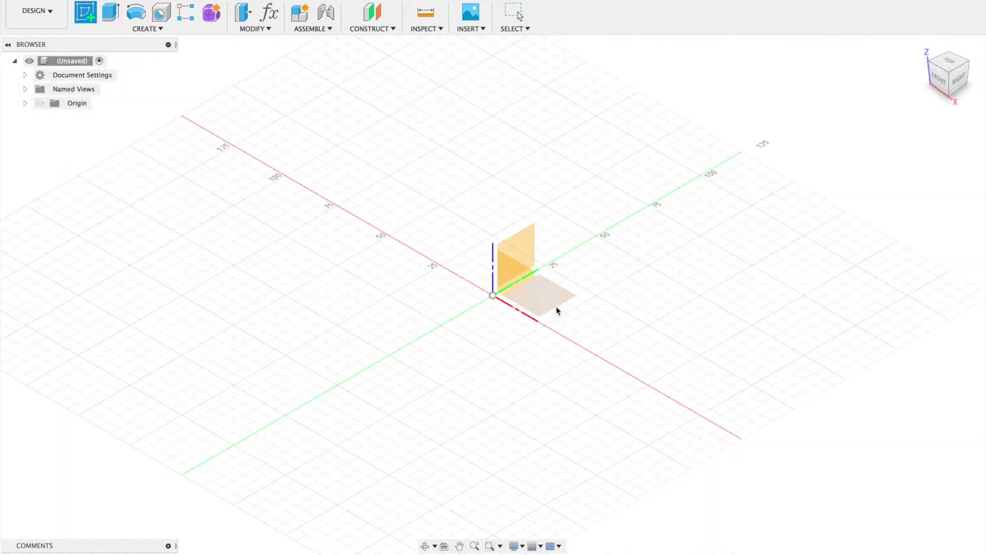
{"action": "left_click", "coordinate": [550, 295]}
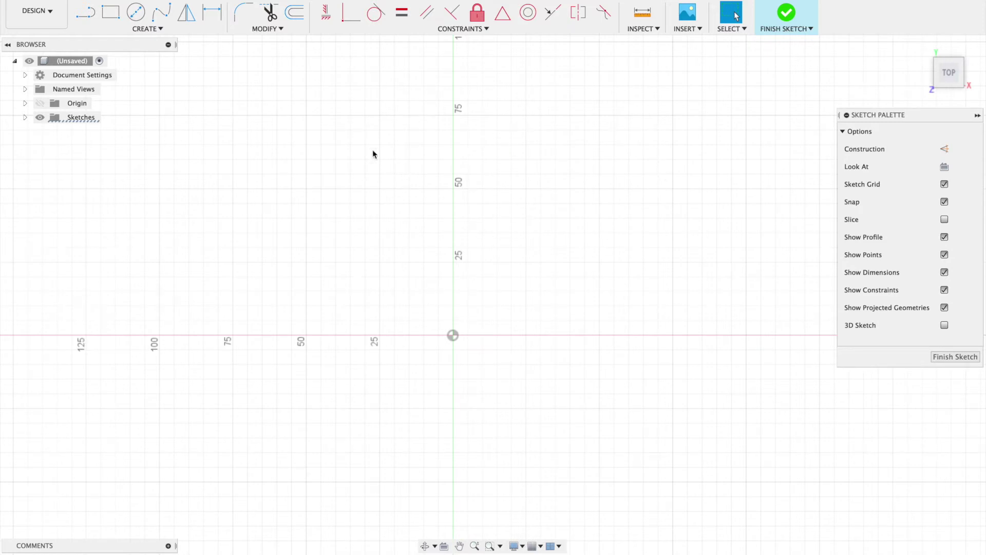
Step: Pick the Circumscribed Polygon tool and centre the polygon on the sketch origin
{"action": "left_click", "coordinate": [135, 29]}
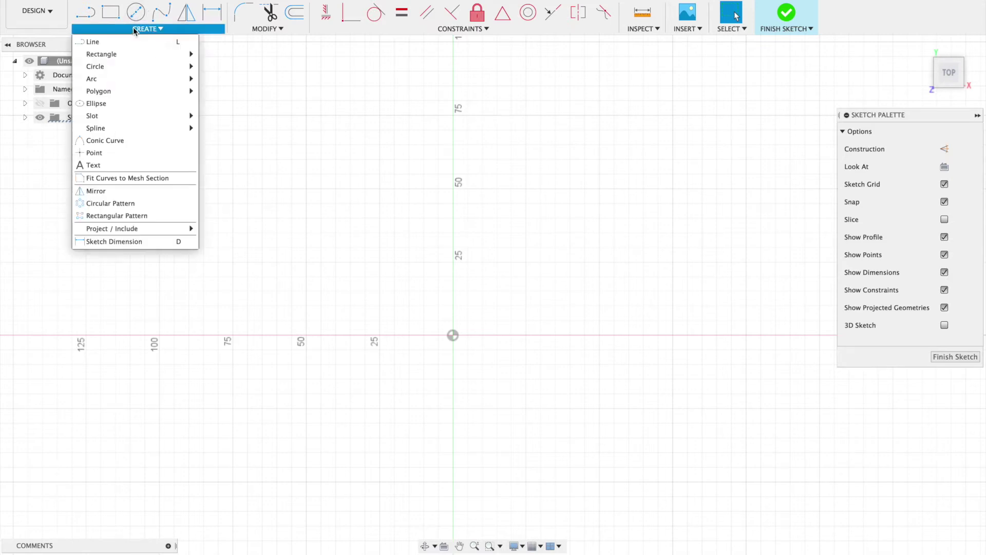
{"action": "mouse_move", "coordinate": [126, 94]}
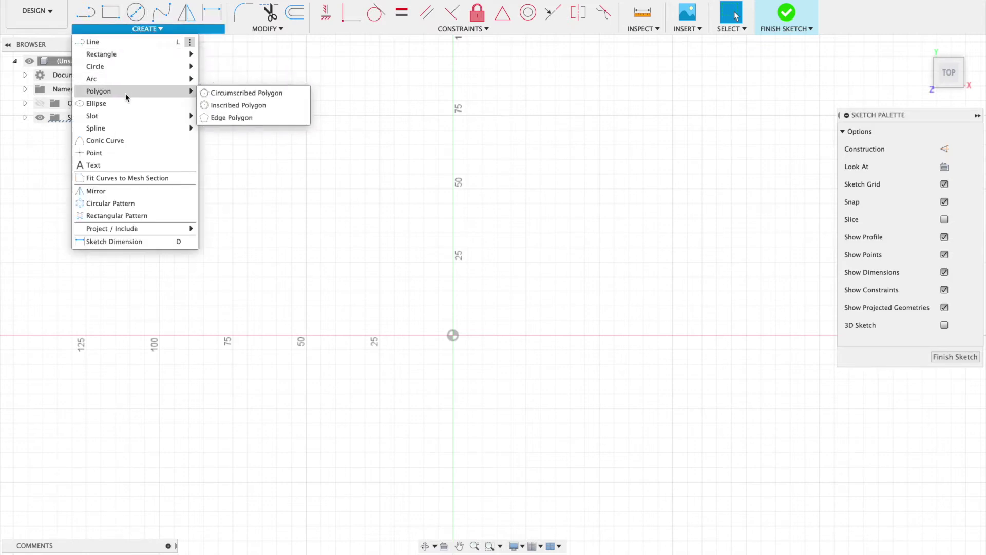
{"action": "left_click", "coordinate": [234, 94]}
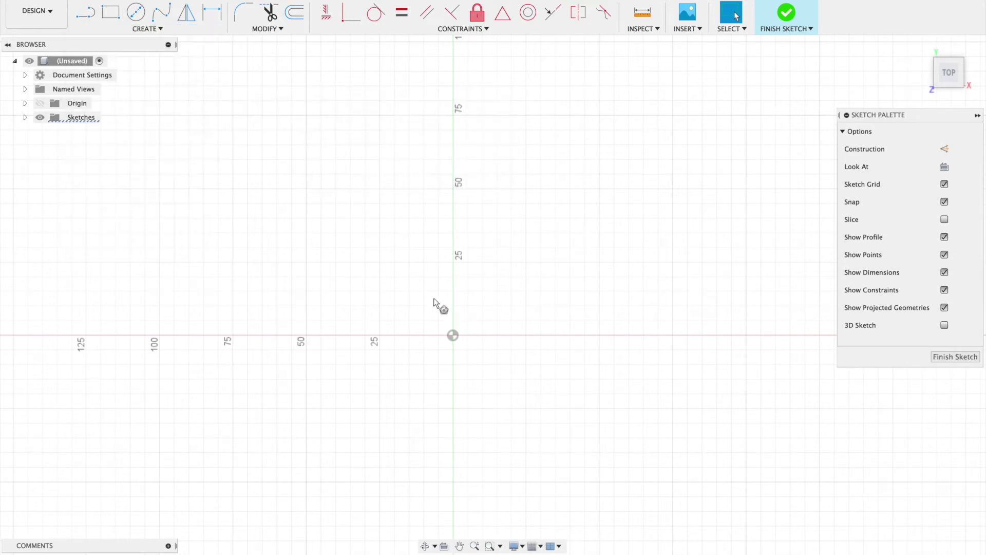
{"action": "left_click", "coordinate": [453, 335]}
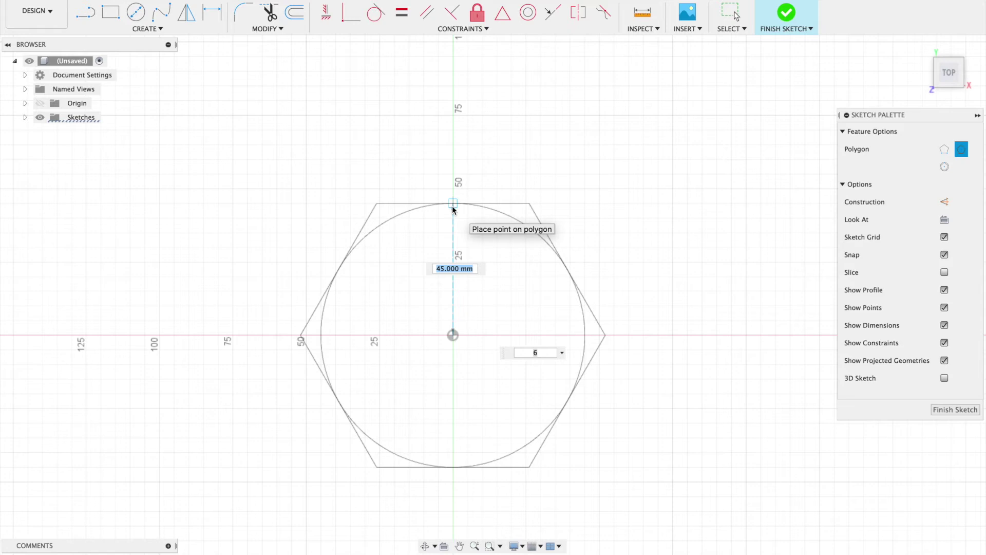
Step: Place an eight-sided polygon sized at 48 mm around the origin
{"action": "type", "text": "48"}
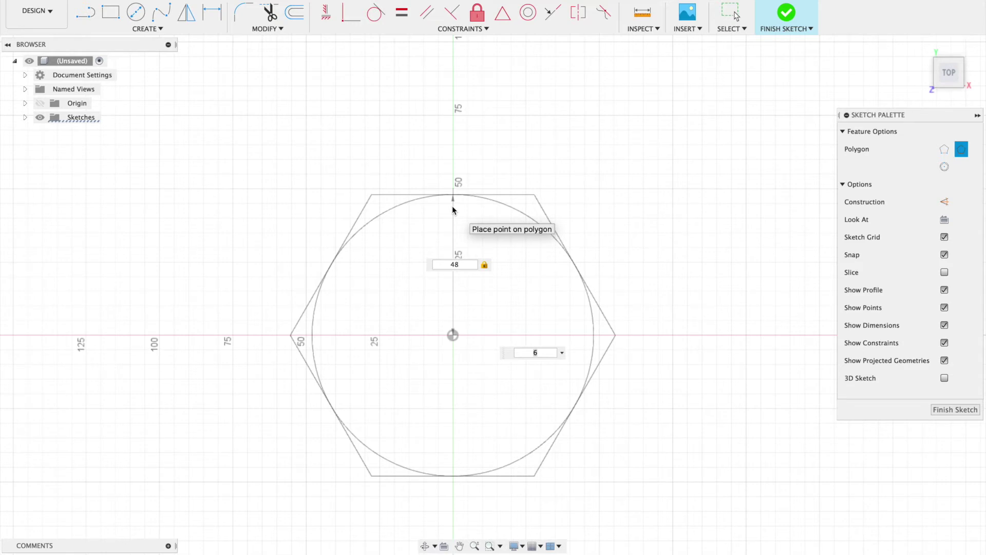
{"action": "key", "text": "Tab"}
{"action": "type", "text": "8"}
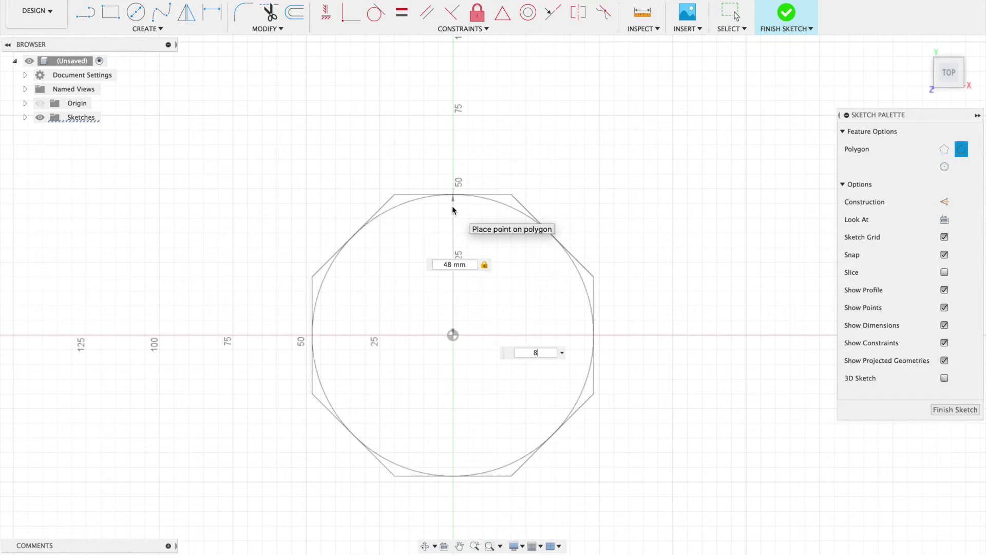
{"action": "left_click", "coordinate": [453, 210]}
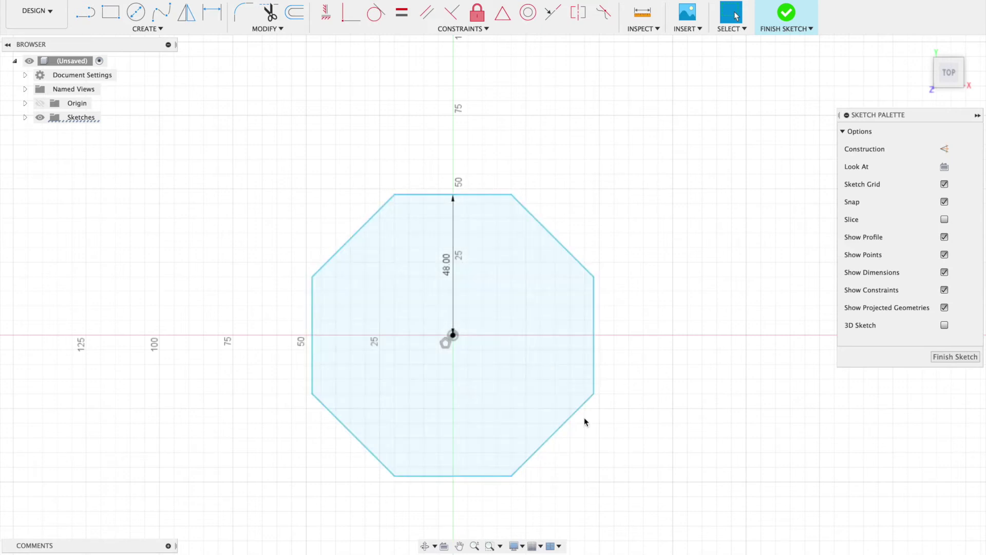
Step: Select the 48.00 dimension and the octagon profile to check the finished shape
{"action": "left_click", "coordinate": [455, 295]}
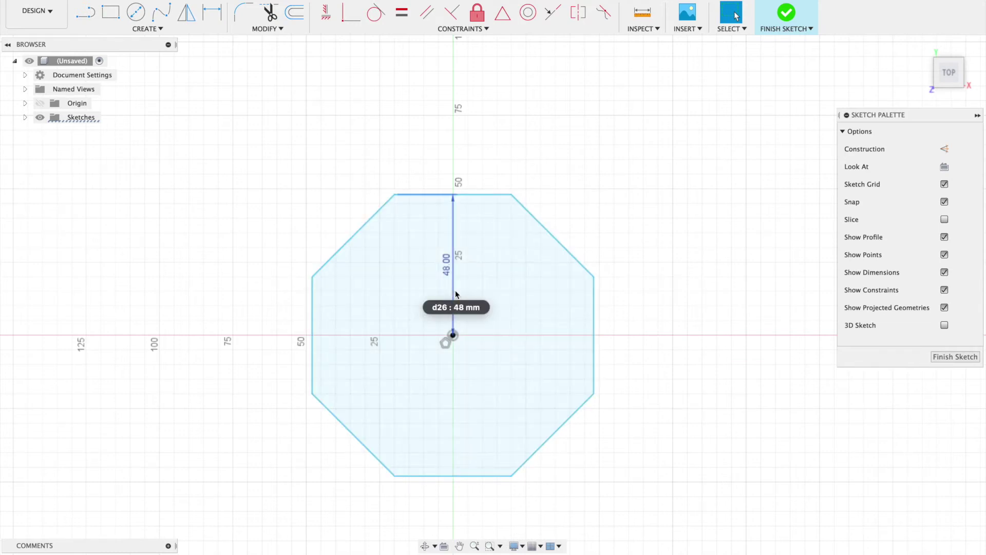
{"action": "key", "text": "Escape"}
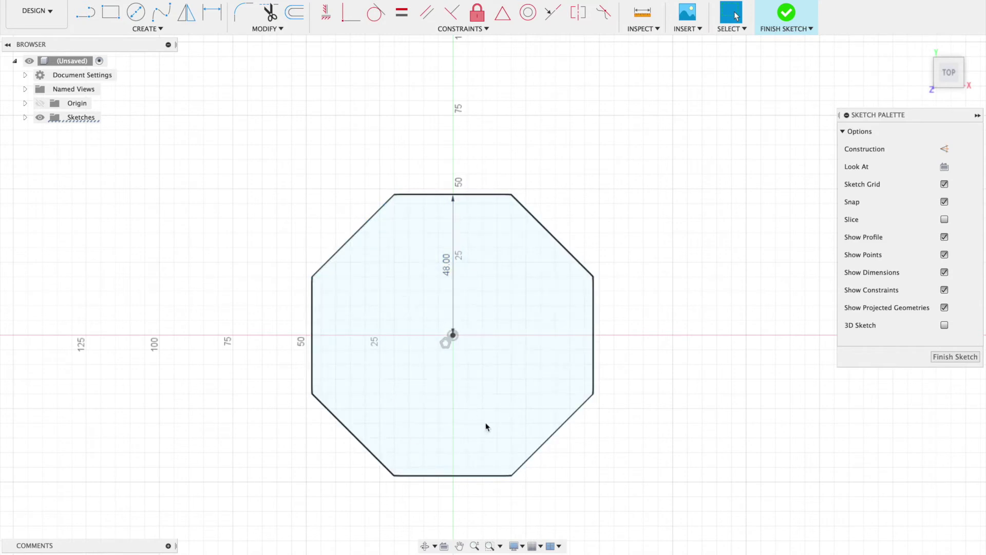
{"action": "left_click", "coordinate": [570, 365]}
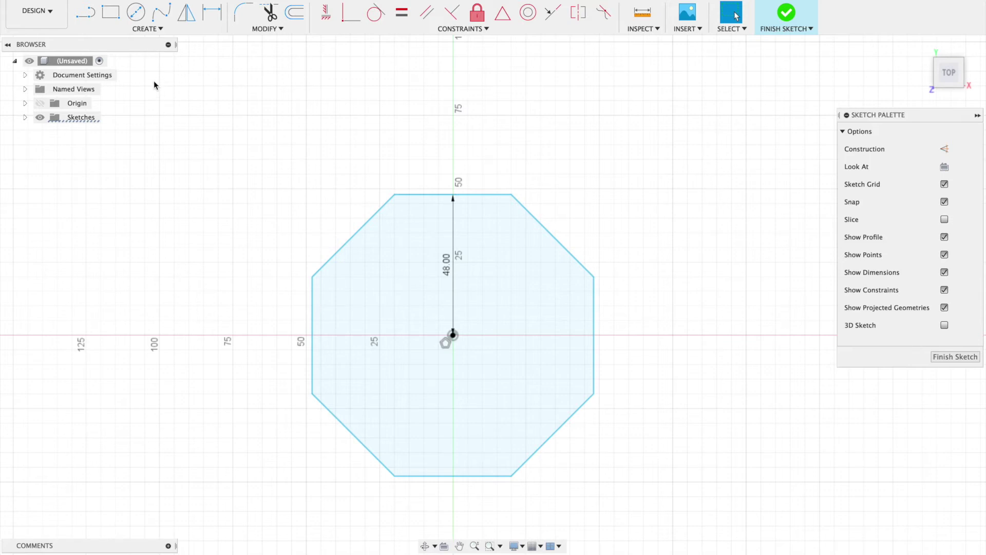
{"action": "left_click", "coordinate": [143, 31]}
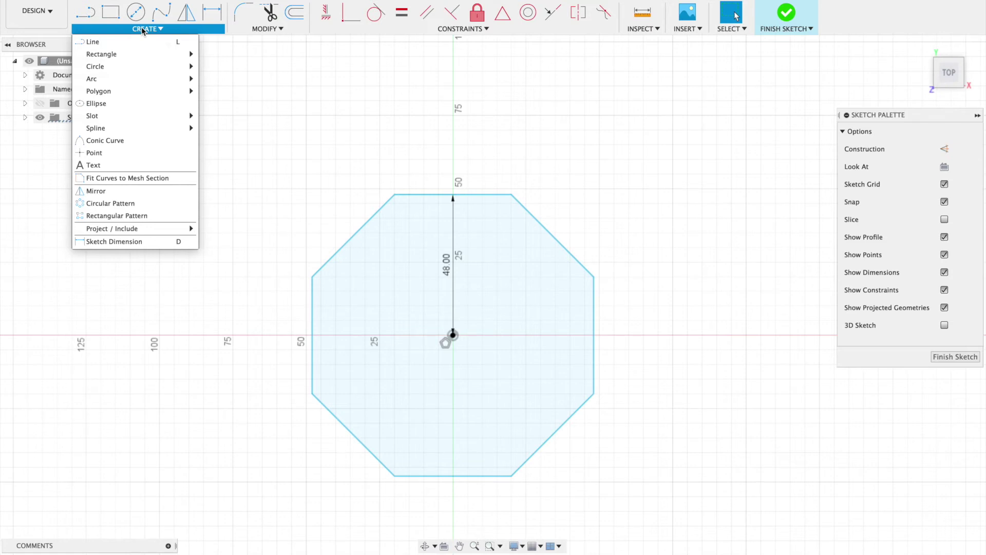
Step: Draw a 15 mm centre-diameter circle left of the origin on the horizontal axis
{"action": "mouse_move", "coordinate": [131, 128]}
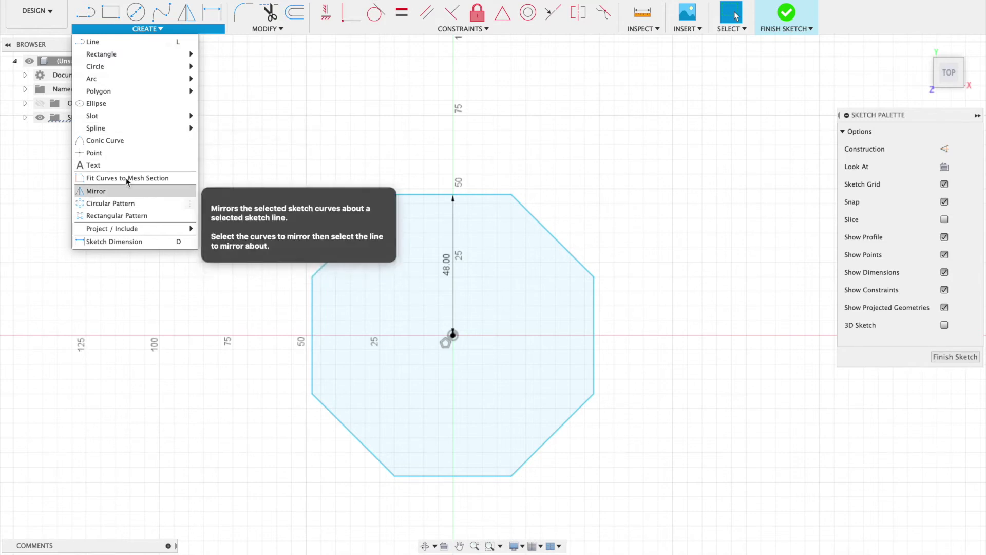
{"action": "mouse_move", "coordinate": [116, 84]}
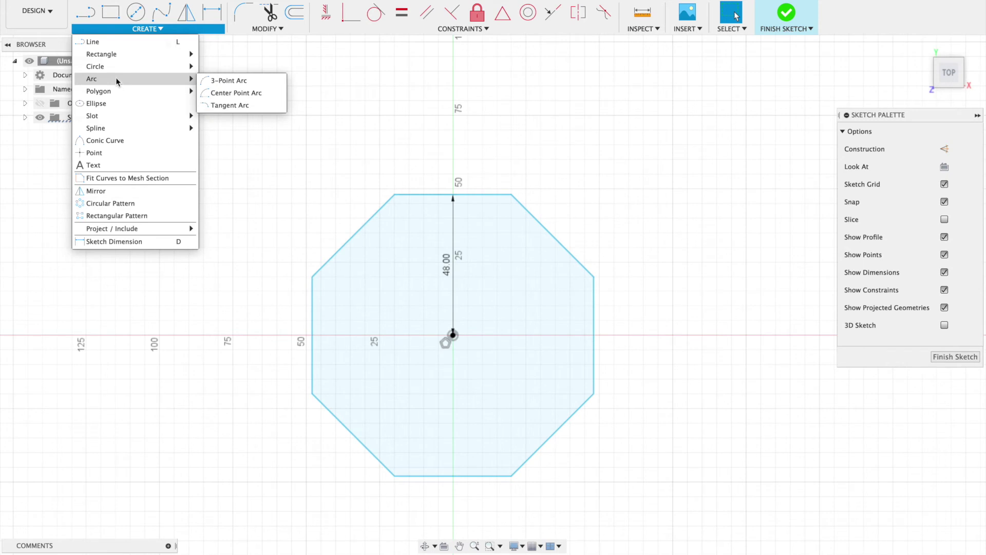
{"action": "mouse_move", "coordinate": [115, 67]}
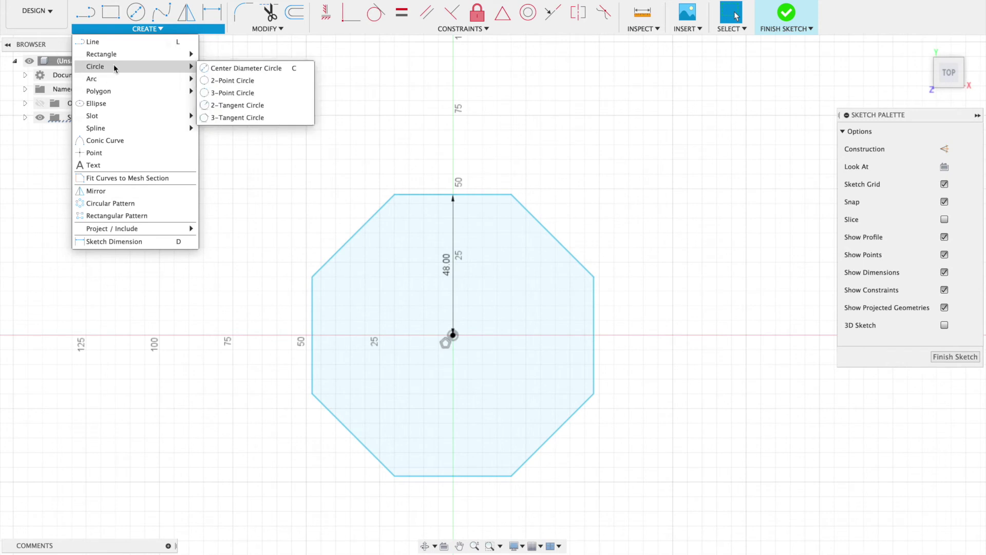
{"action": "left_click", "coordinate": [221, 68]}
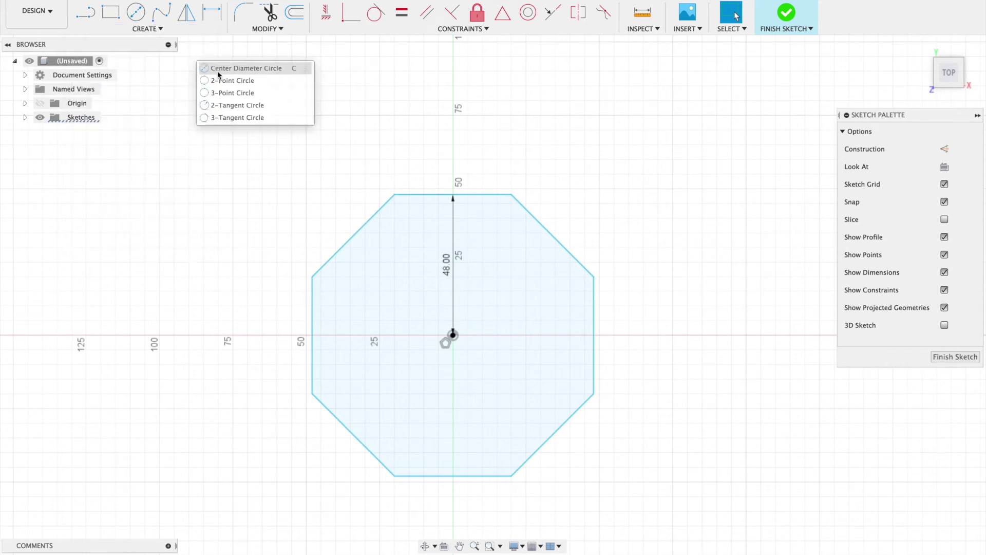
{"action": "left_click", "coordinate": [347, 337]}
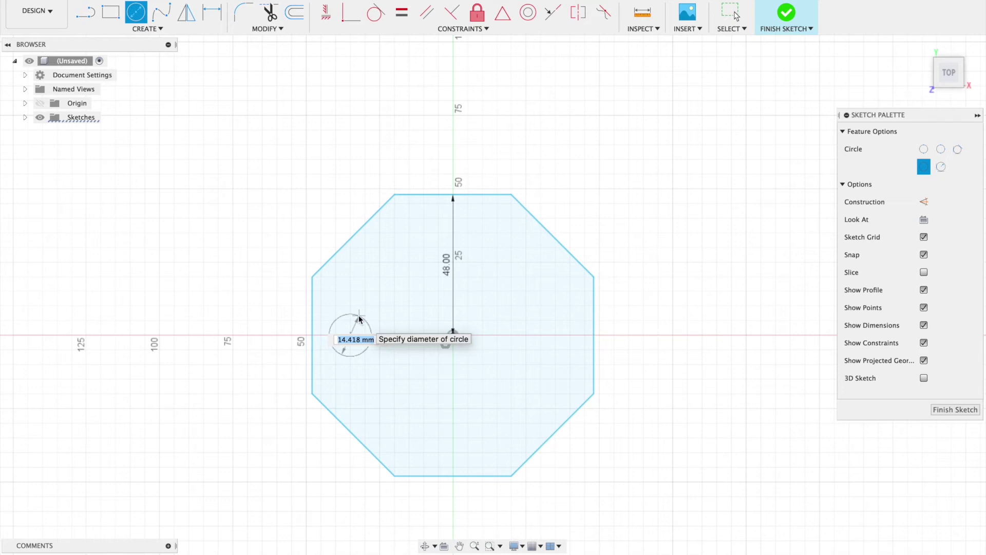
{"action": "type", "text": "15"}
{"action": "key", "text": "Return"}
{"action": "key", "text": "Escape"}
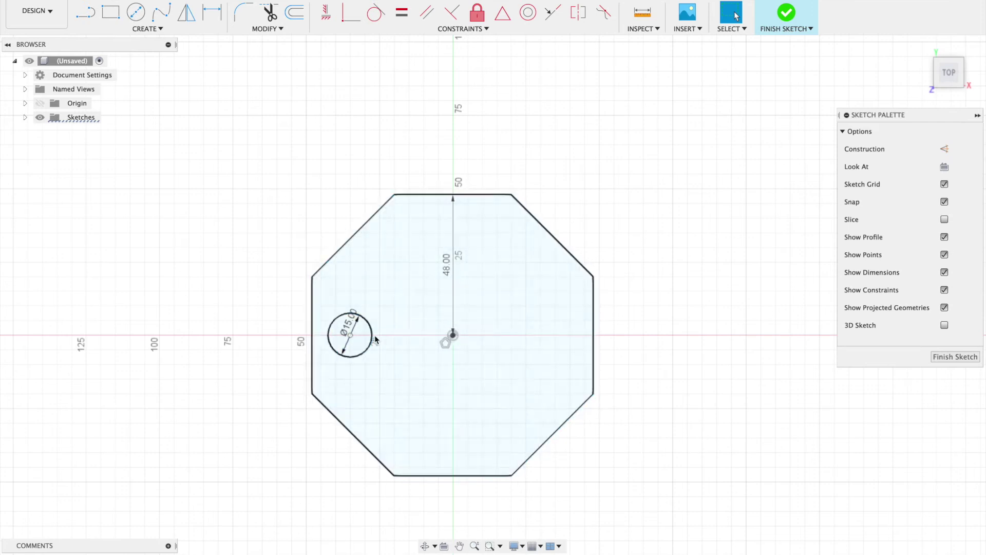
Step: Select the new circle and the octagon outlines to check them
{"action": "left_click", "coordinate": [351, 337]}
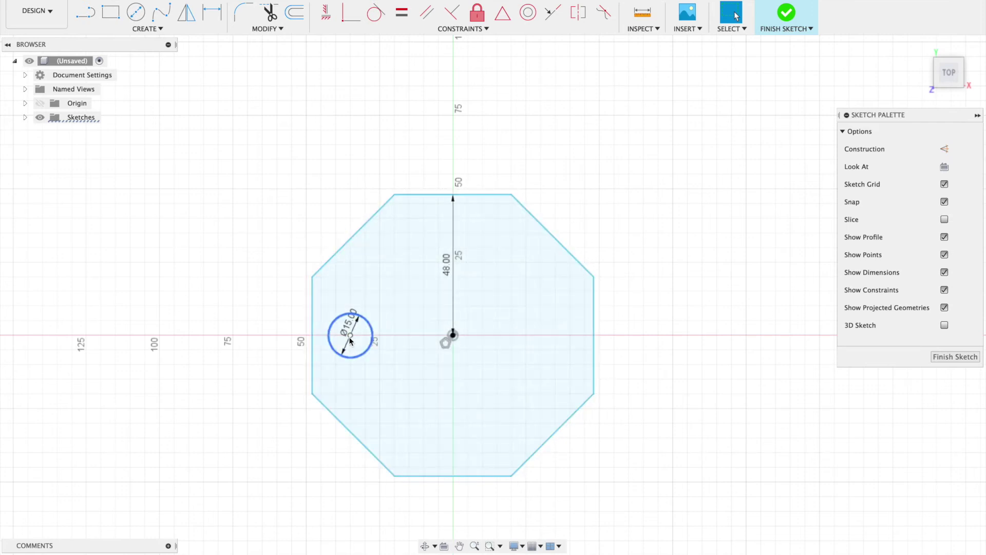
{"action": "key", "text": "Escape"}
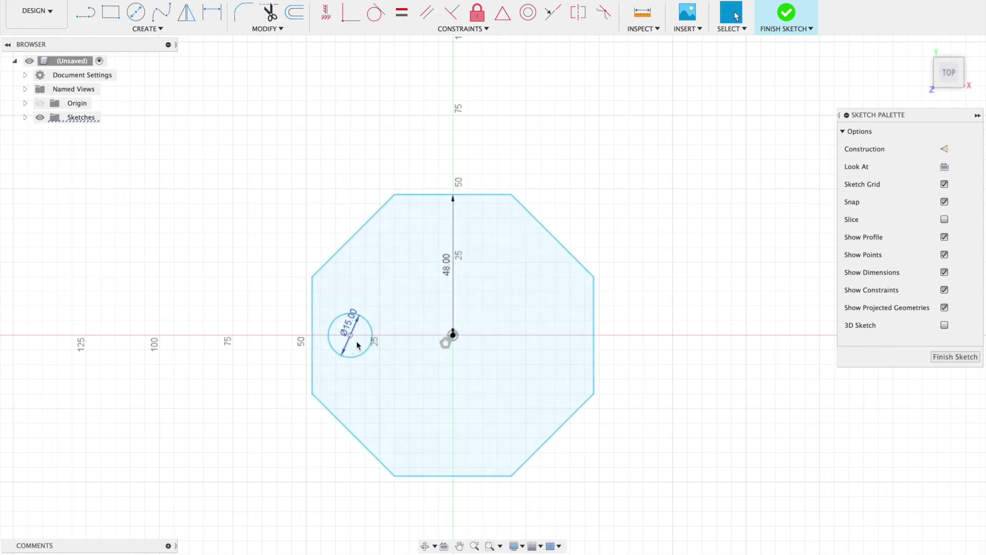
{"action": "left_click", "coordinate": [475, 339]}
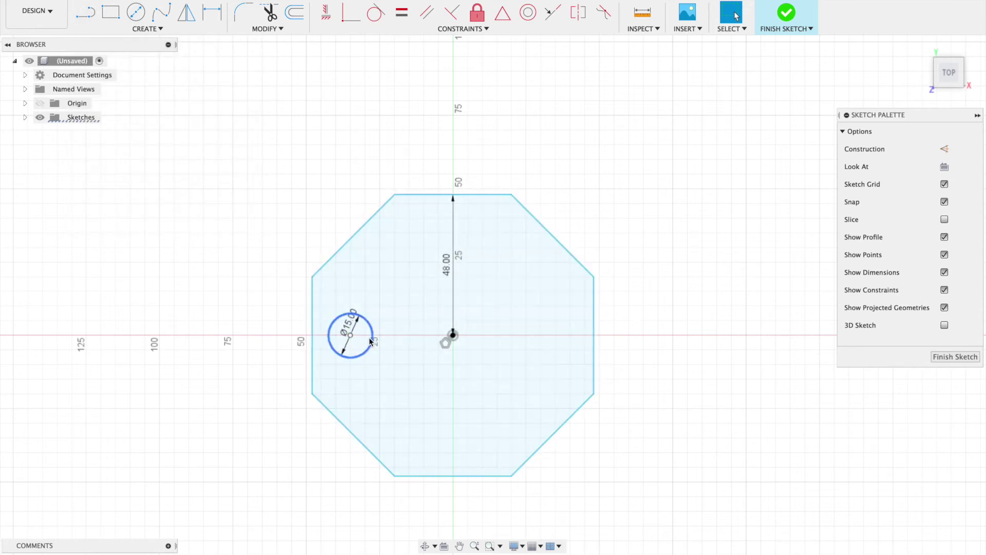
{"action": "key", "text": "l"}
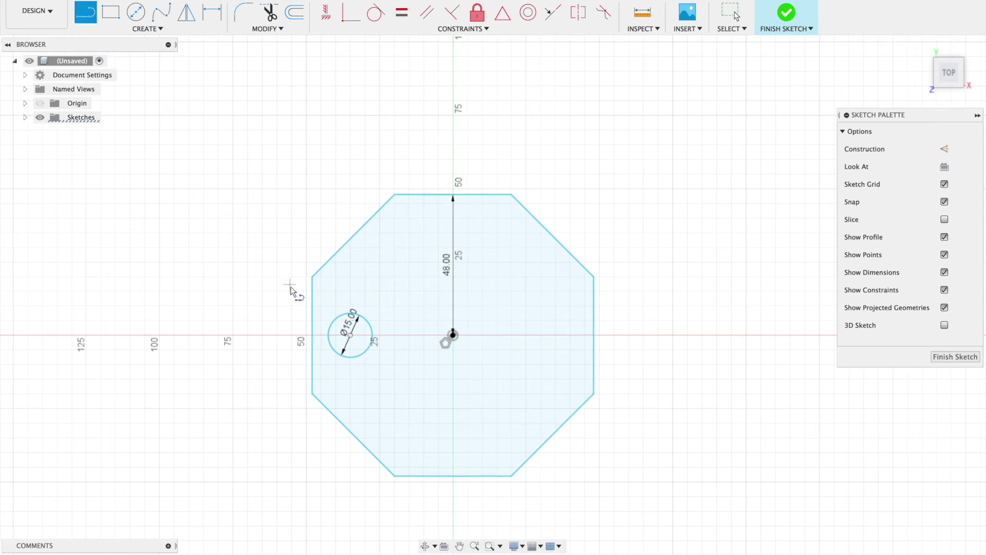
Step: Draw a horizontal line from the 15 mm circle's centre to the origin
{"action": "left_click", "coordinate": [350, 335]}
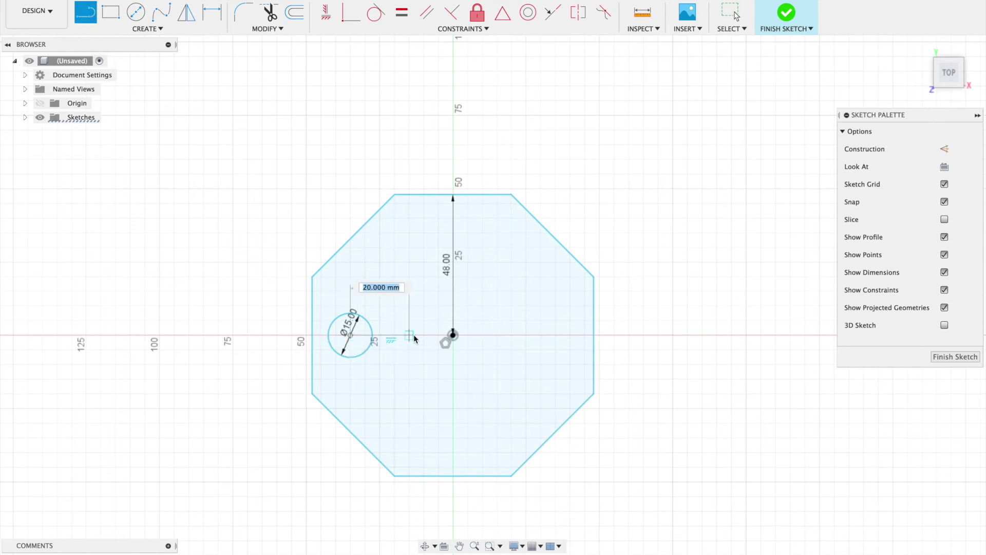
{"action": "left_click", "coordinate": [453, 335]}
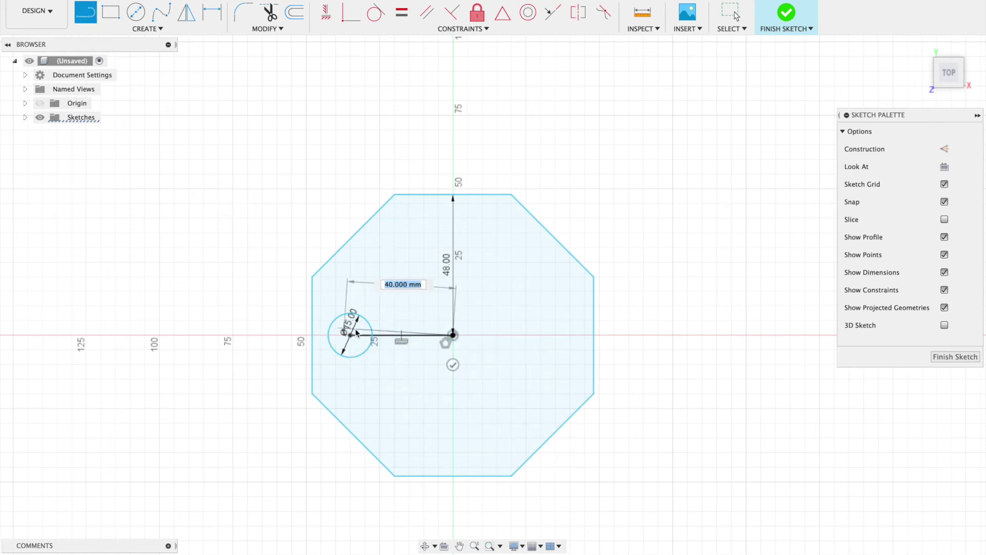
{"action": "left_click", "coordinate": [453, 365]}
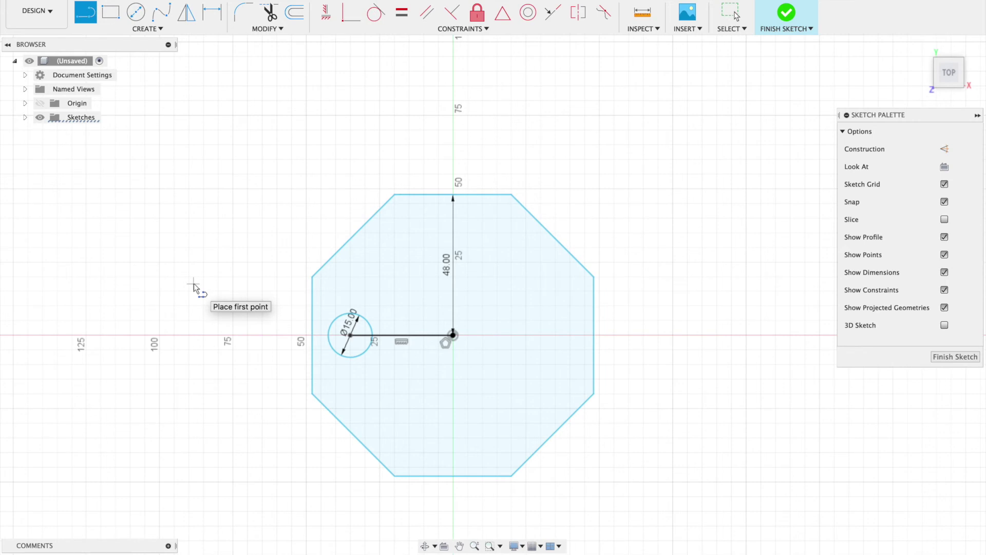
{"action": "key", "text": "Escape"}
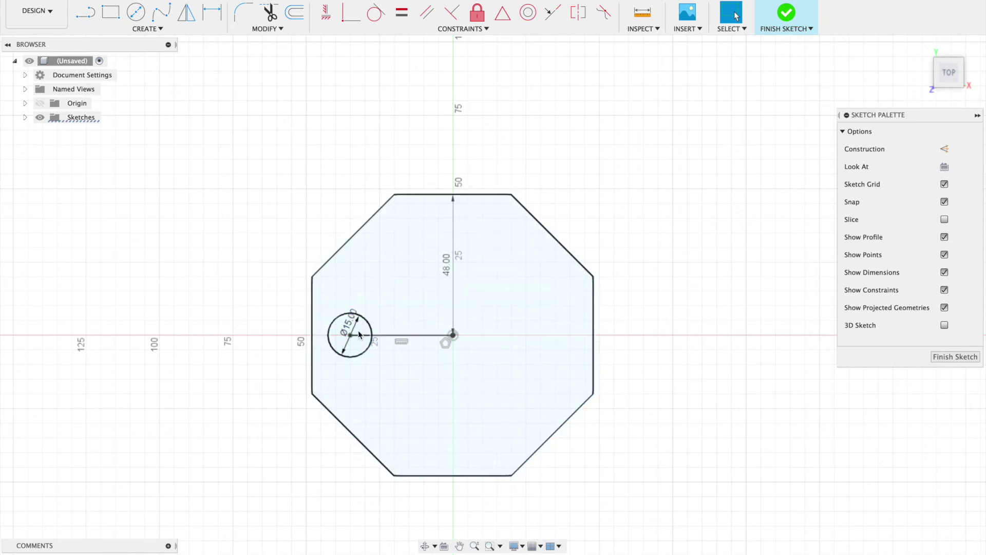
{"action": "left_click", "coordinate": [396, 353]}
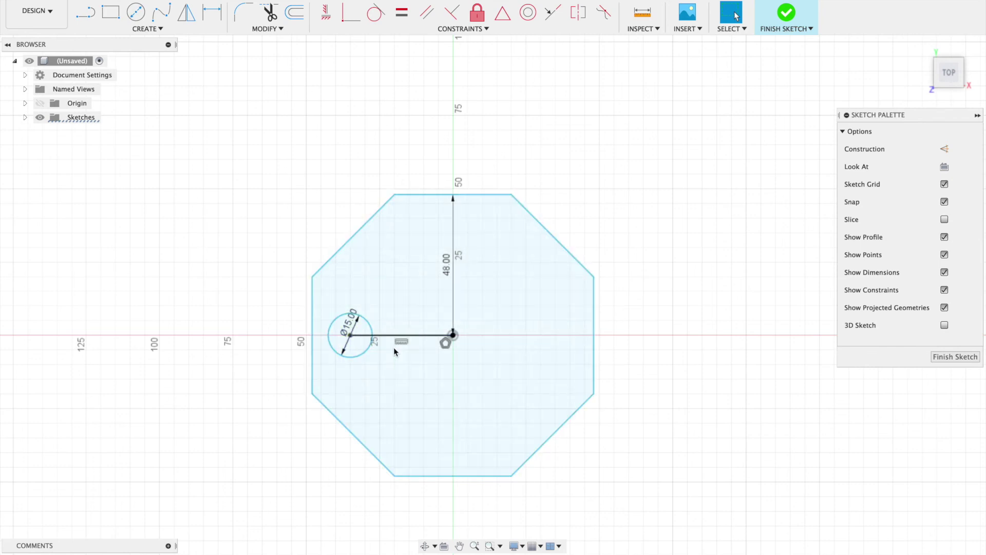
Step: Switch the 35 mm circle-to-origin line to a dashed construction line
{"action": "left_click", "coordinate": [427, 344]}
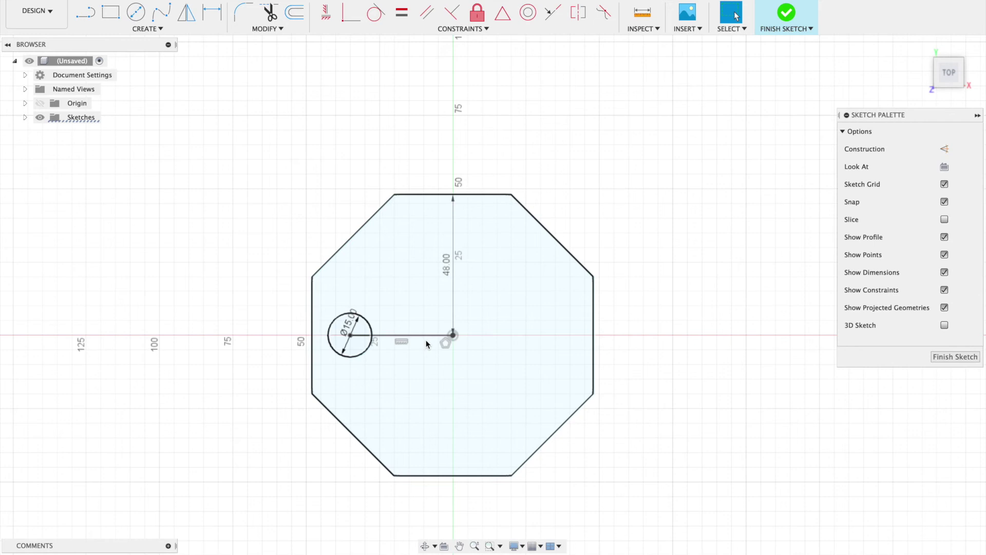
{"action": "key", "text": "ctrl+z"}
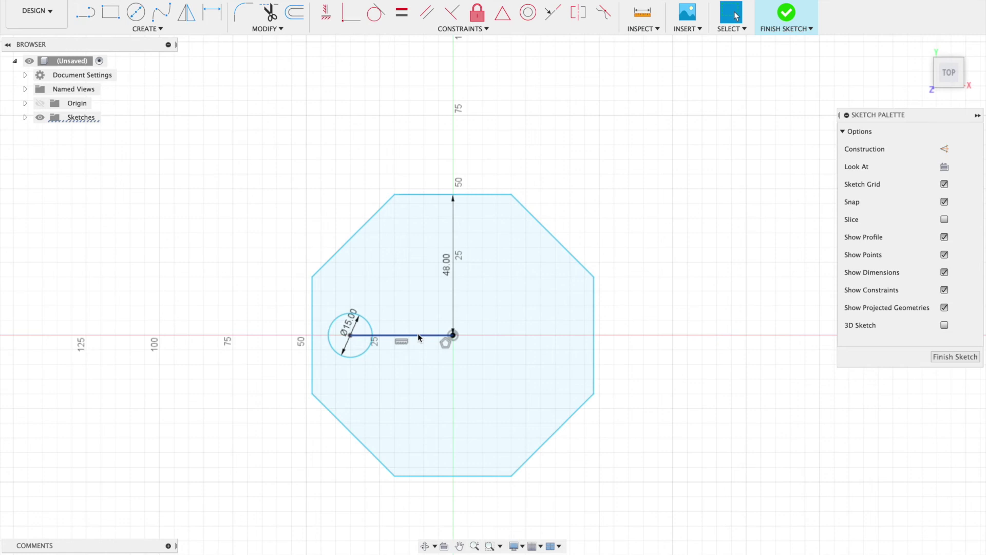
{"action": "right_click", "coordinate": [418, 335]}
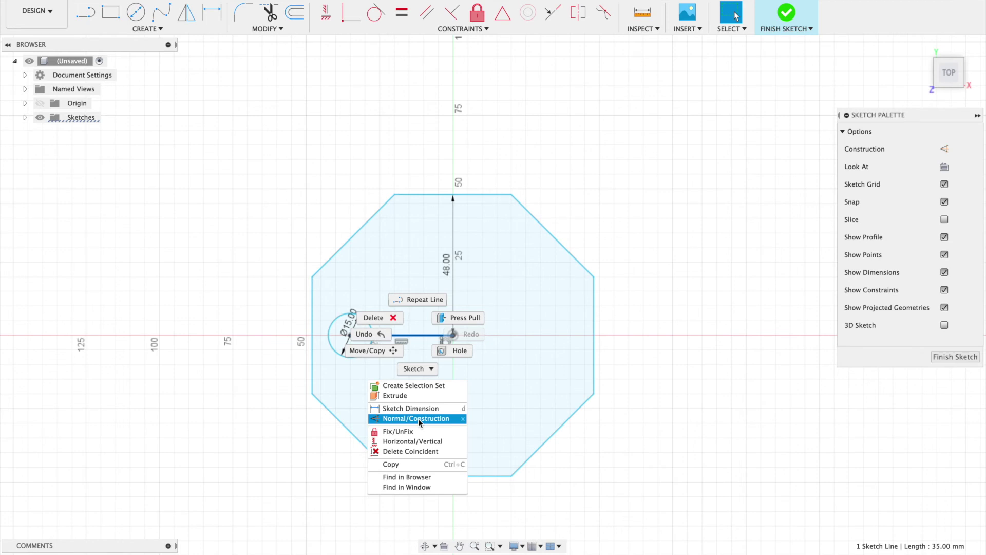
{"action": "left_click", "coordinate": [420, 419]}
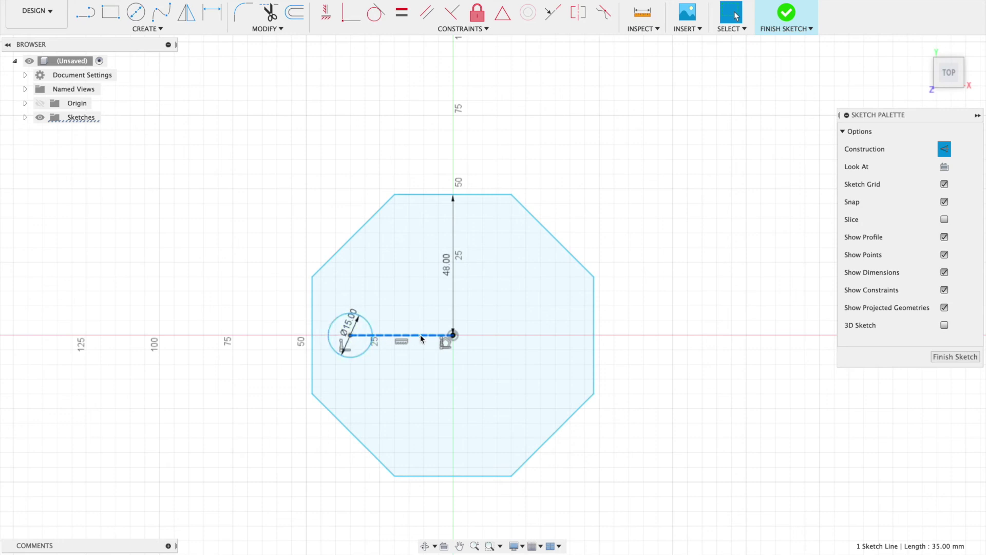
{"action": "left_click", "coordinate": [141, 29]}
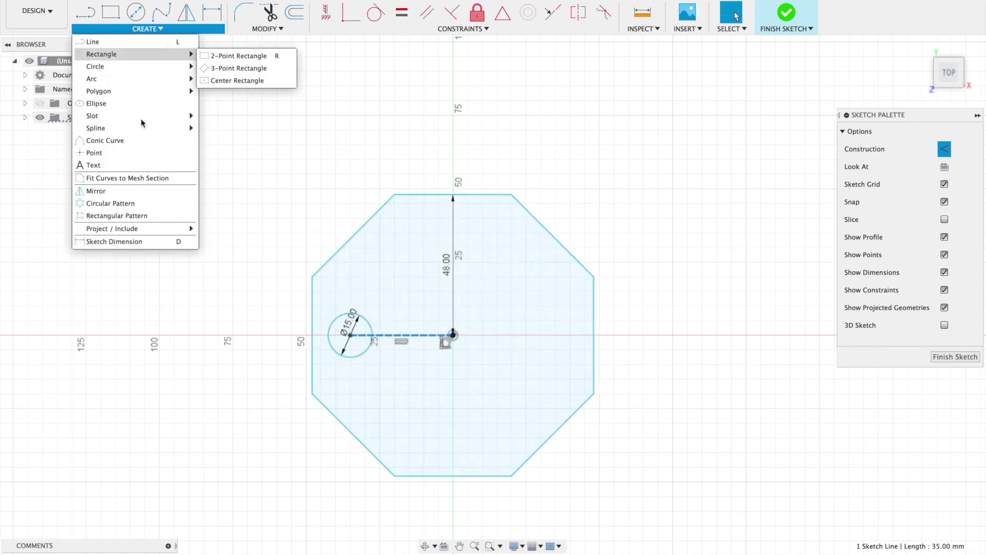
Step: Circular-pattern the 15 mm circle about the origin with a quantity of 8
{"action": "left_click", "coordinate": [144, 206]}
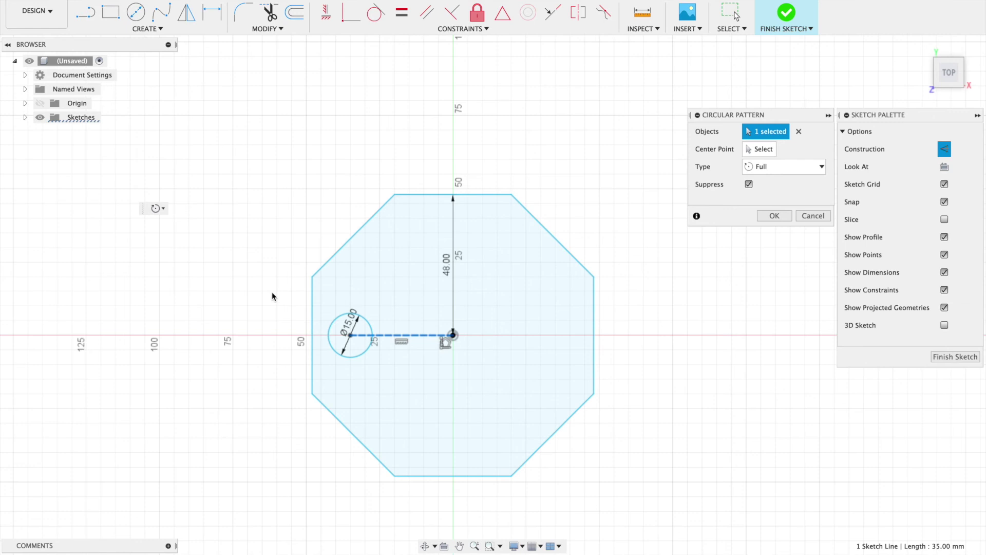
{"action": "left_click", "coordinate": [328, 323]}
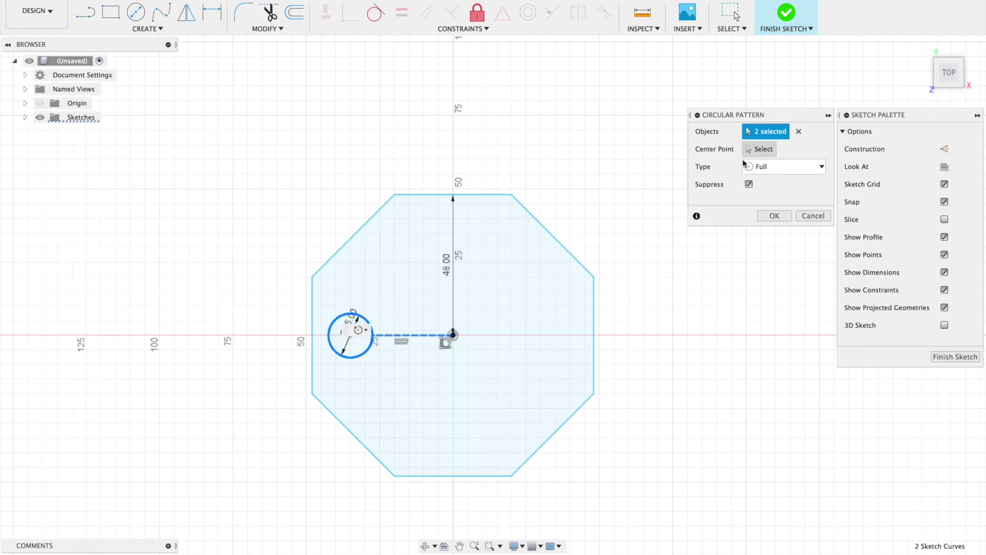
{"action": "left_click", "coordinate": [799, 131]}
{"action": "left_click", "coordinate": [330, 330]}
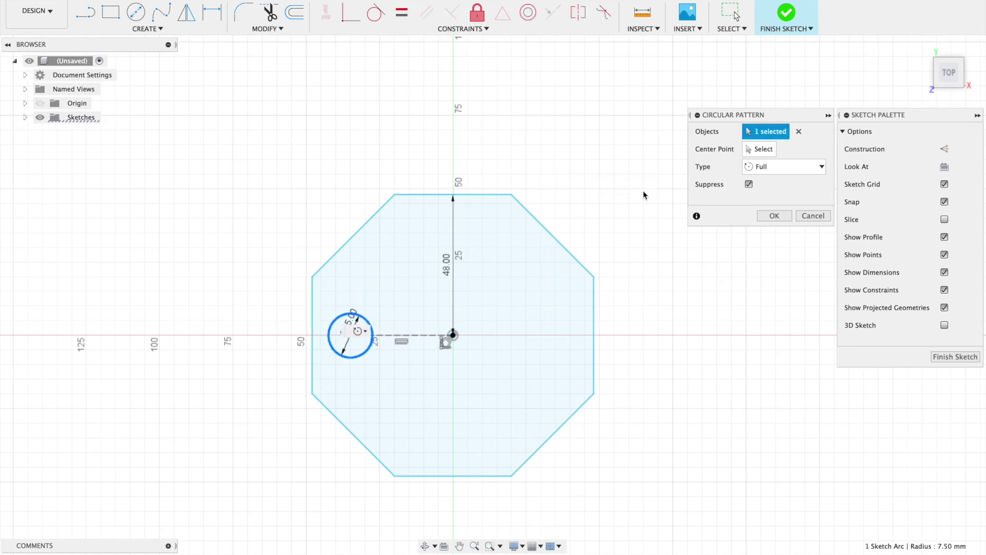
{"action": "left_click", "coordinate": [760, 149]}
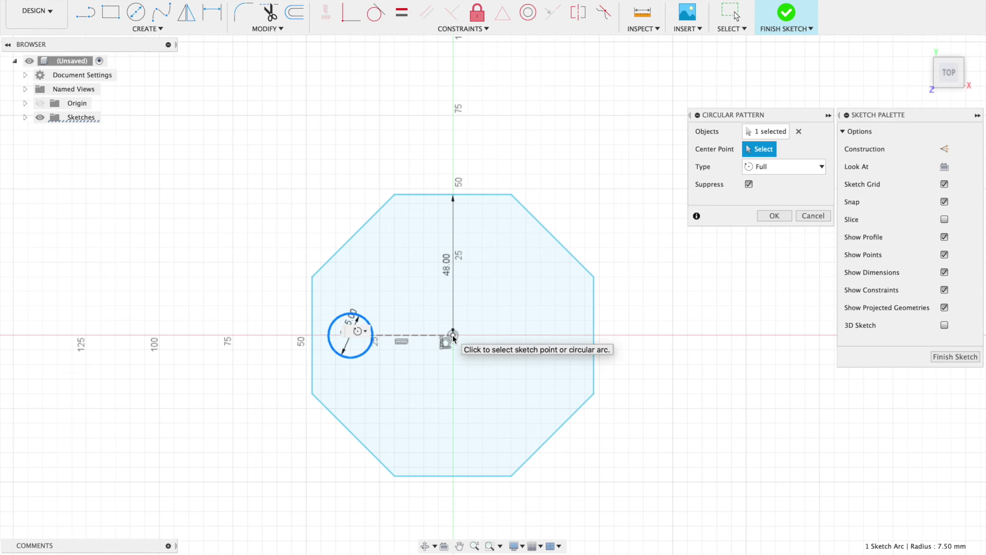
{"action": "left_click", "coordinate": [454, 339]}
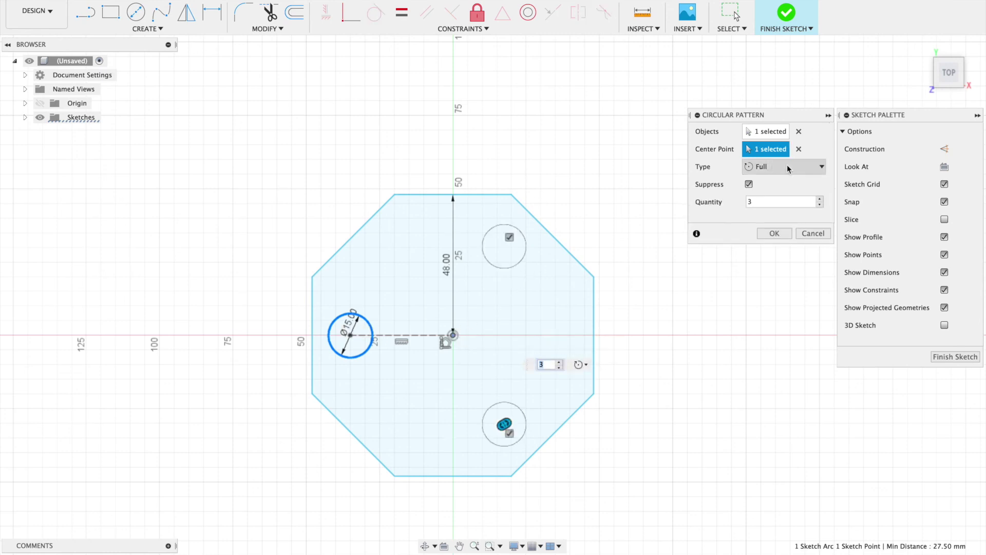
{"action": "left_click", "coordinate": [820, 199]}
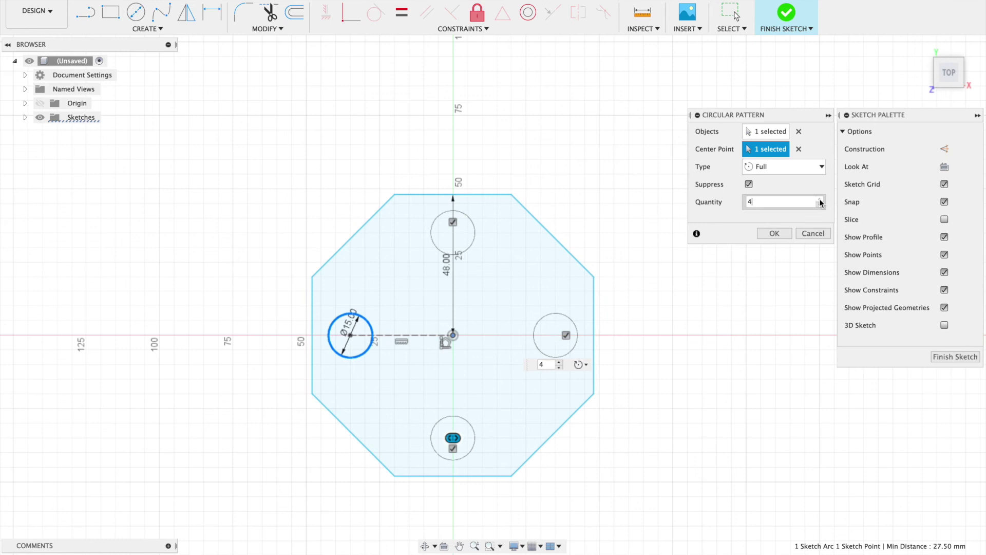
{"action": "left_click", "coordinate": [820, 199]}
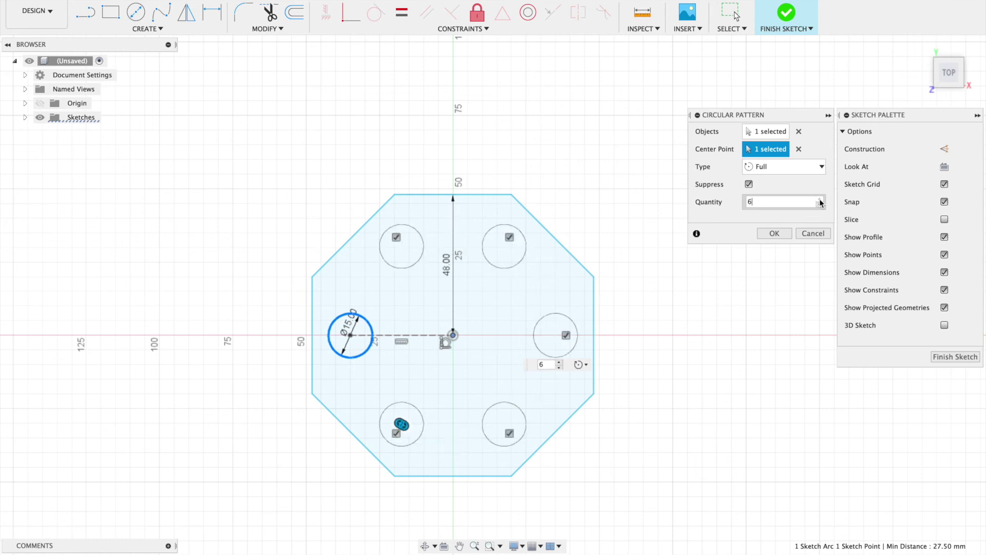
{"action": "left_click", "coordinate": [820, 199]}
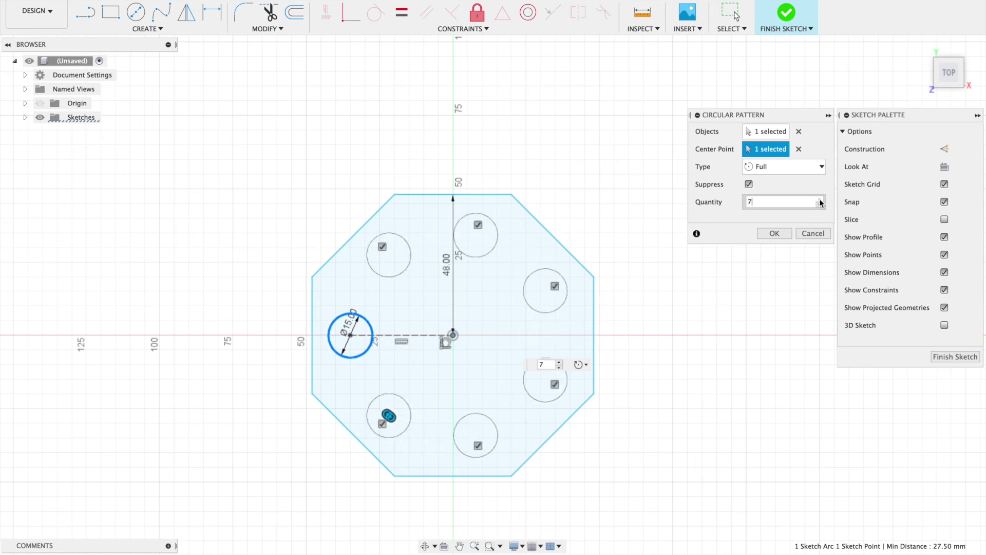
{"action": "left_click", "coordinate": [820, 200]}
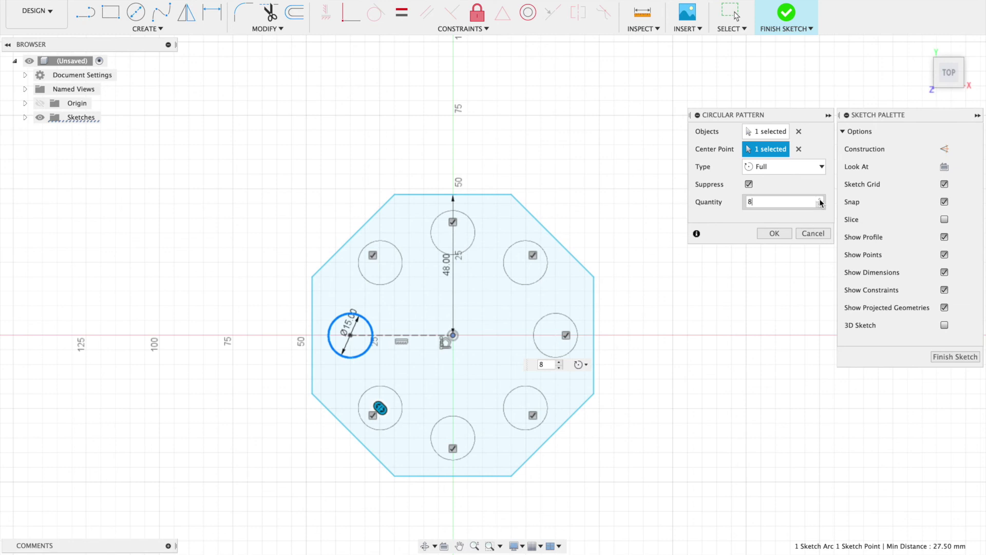
{"action": "left_click", "coordinate": [775, 233]}
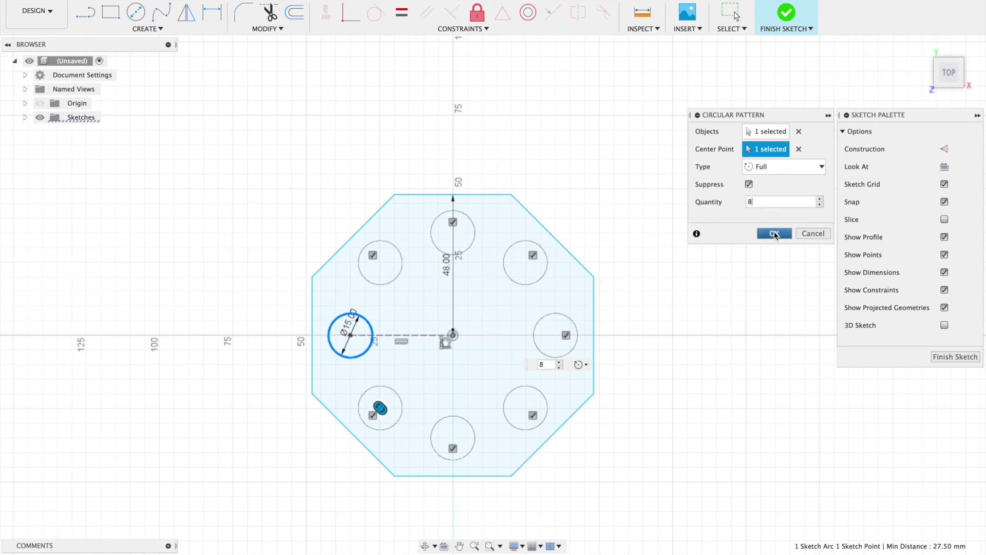
{"action": "left_click", "coordinate": [775, 234]}
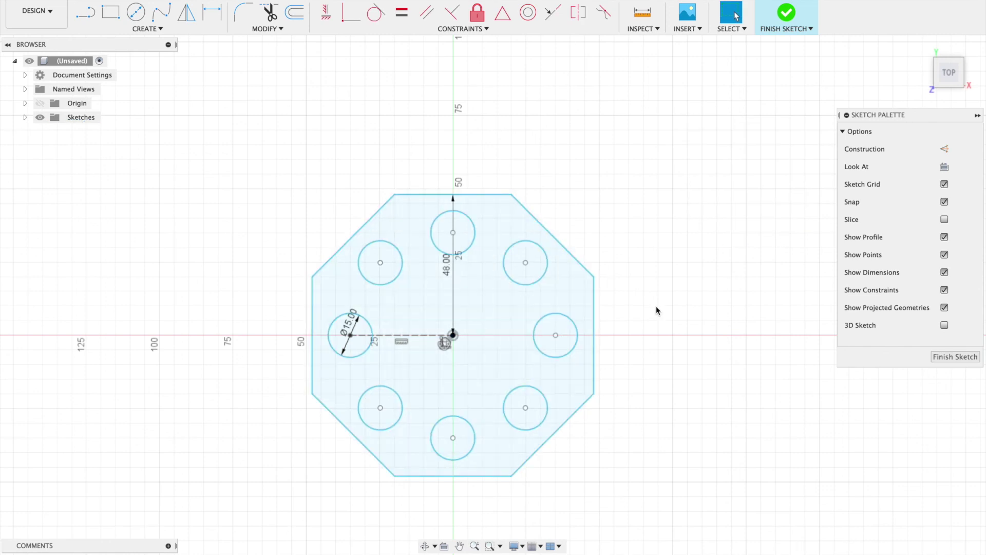
Step: Dimension the left circle's centre to the origin horizontally, placed above the octagon
{"action": "left_click", "coordinate": [608, 299]}
{"action": "left_click", "coordinate": [512, 308]}
{"action": "left_click", "coordinate": [144, 29]}
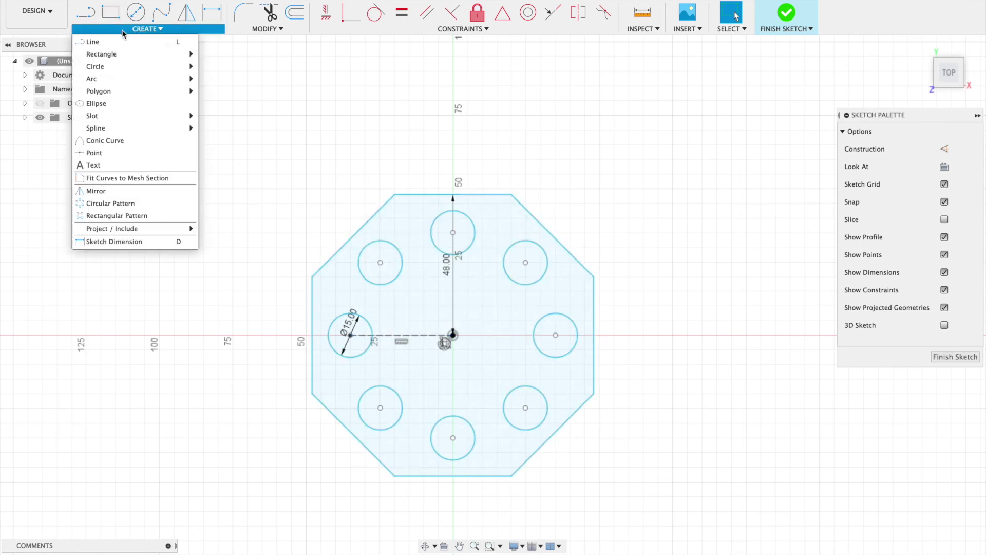
{"action": "left_click", "coordinate": [125, 240]}
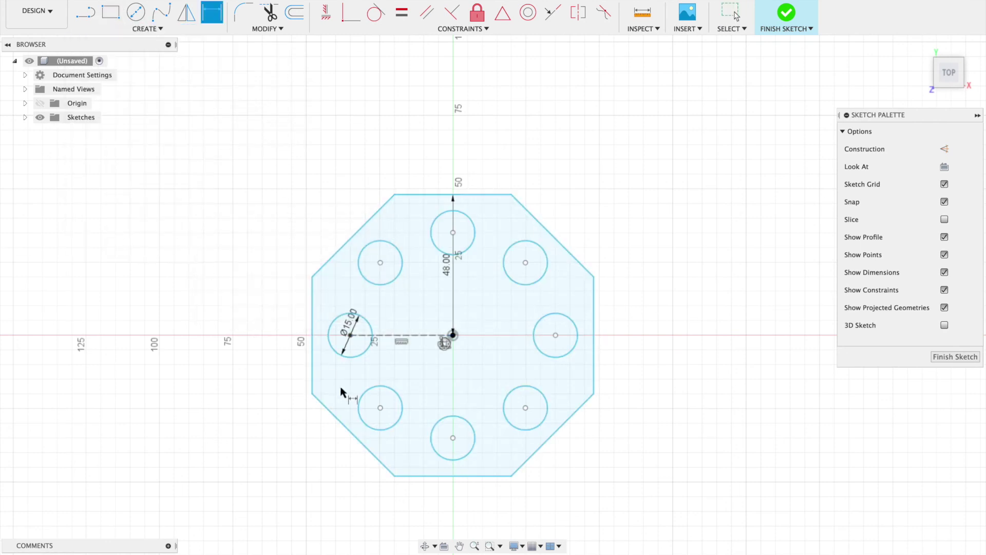
{"action": "left_click", "coordinate": [351, 336]}
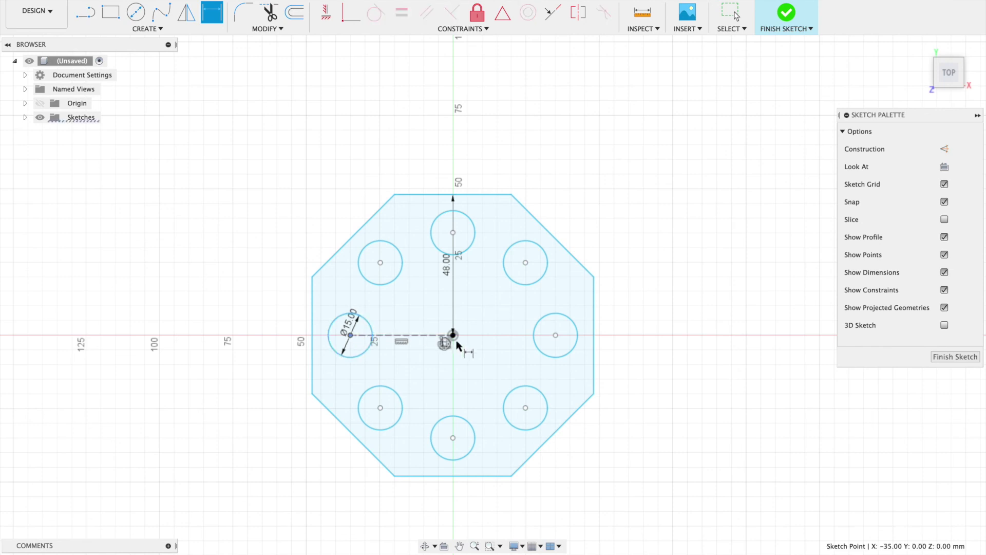
{"action": "left_click", "coordinate": [452, 335]}
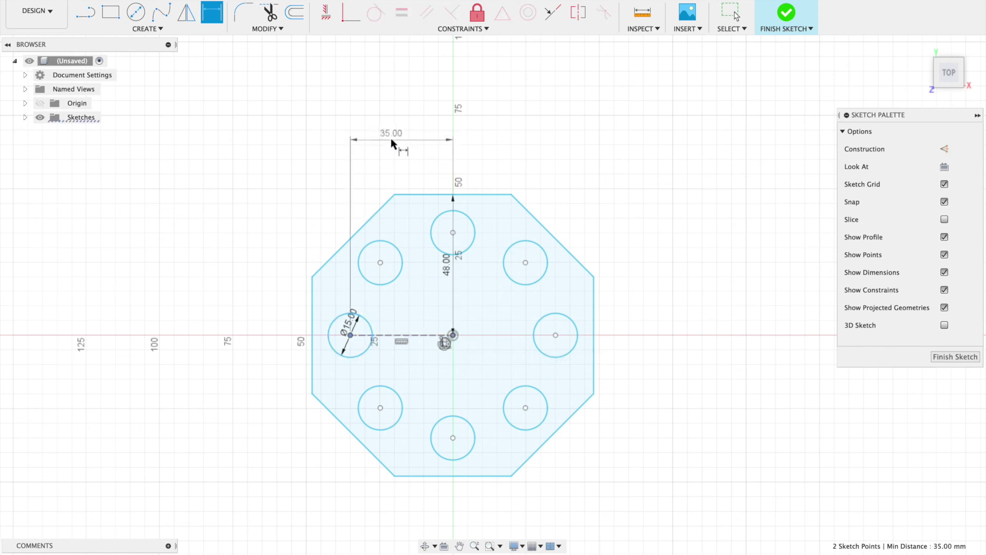
{"action": "left_click", "coordinate": [391, 138]}
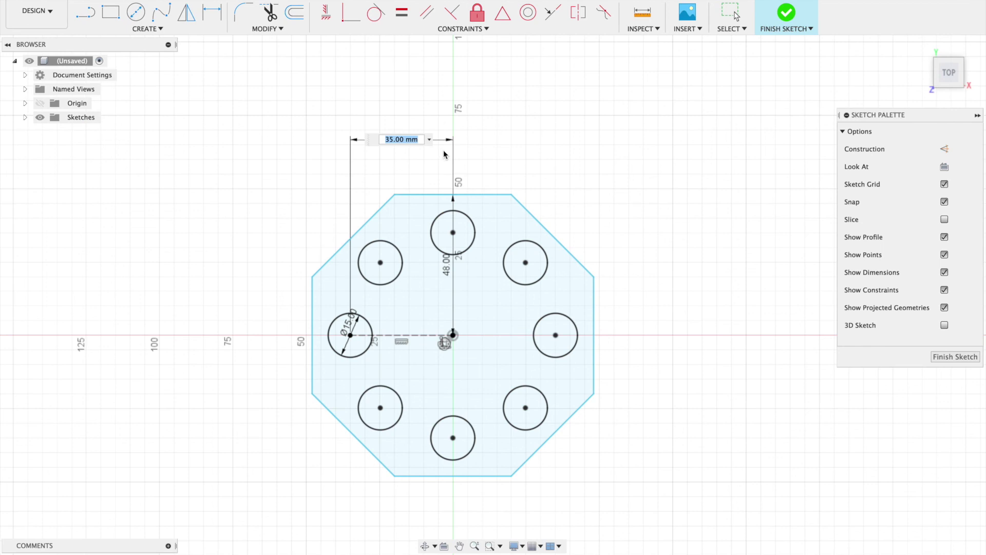
Step: Edit the spacing dimension to 25, then 33, 40 and finally 45 mm
{"action": "type", "text": "25"}
{"action": "key", "text": "Return"}
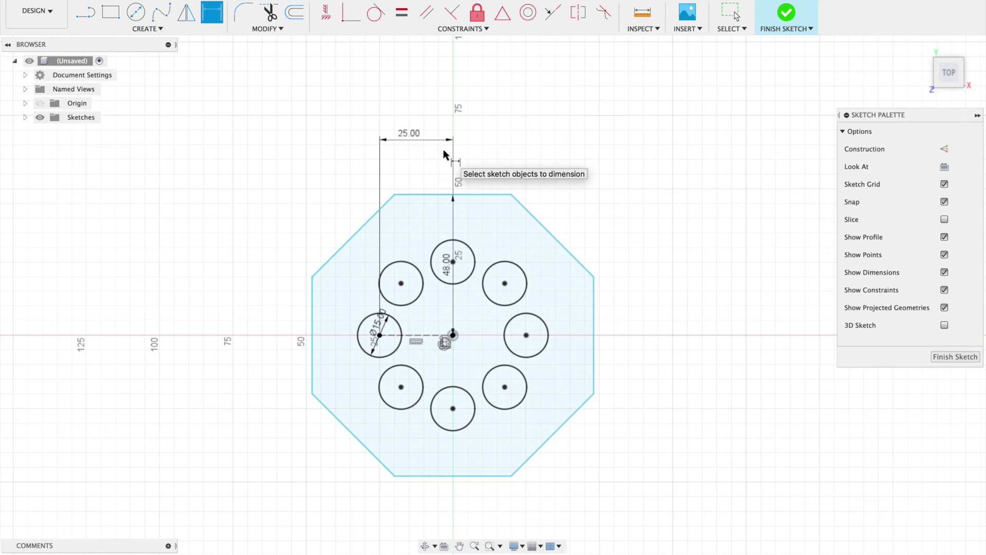
{"action": "double_click", "coordinate": [414, 146]}
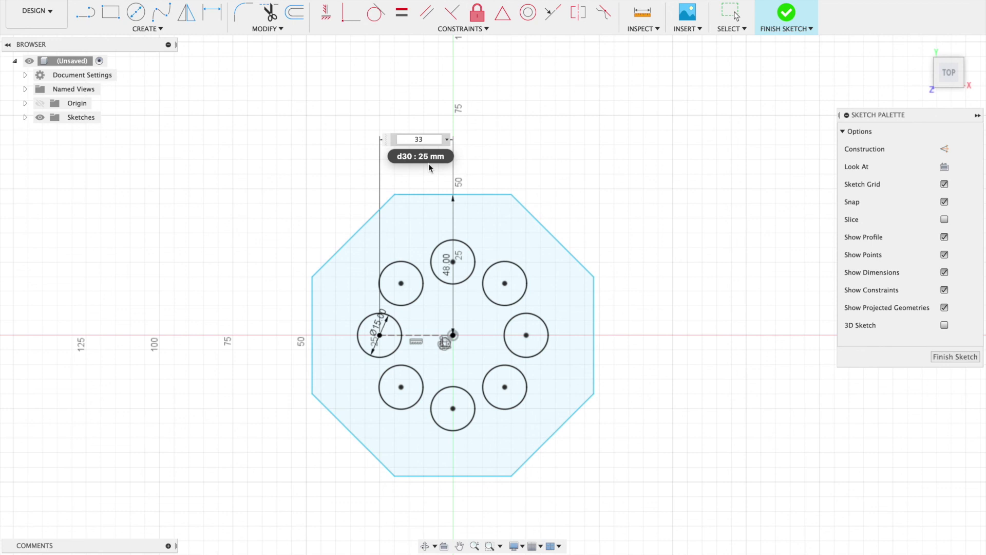
{"action": "key", "text": "Return"}
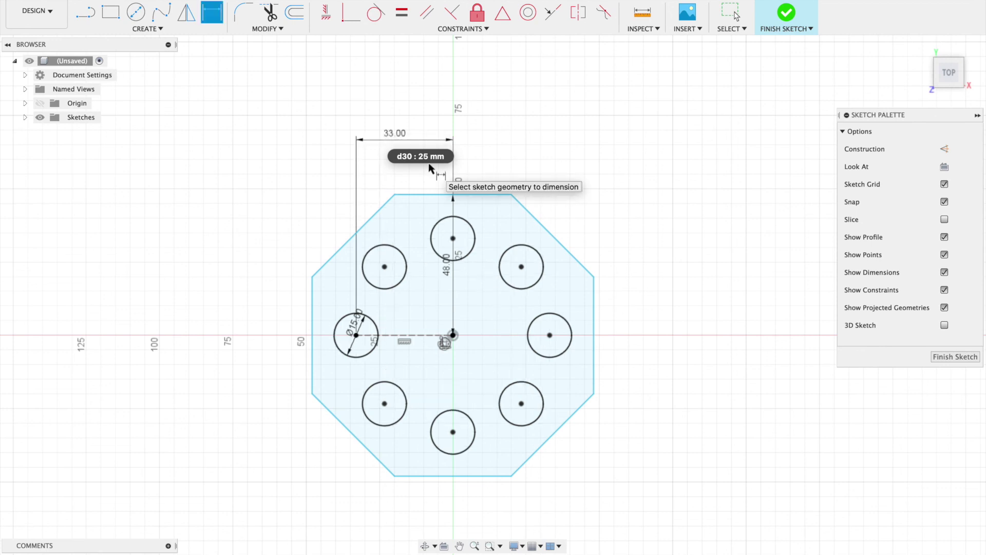
{"action": "double_click", "coordinate": [395, 133]}
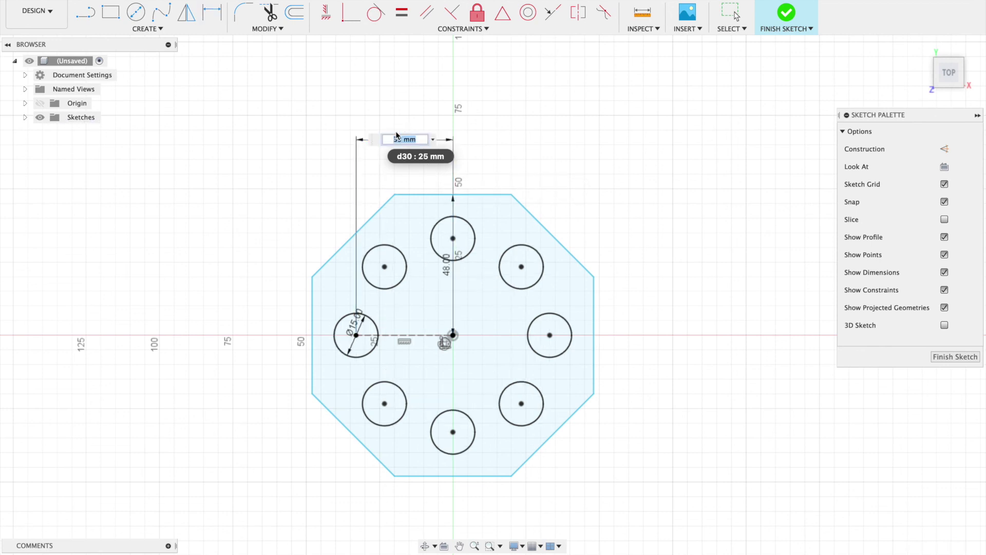
{"action": "type", "text": "40"}
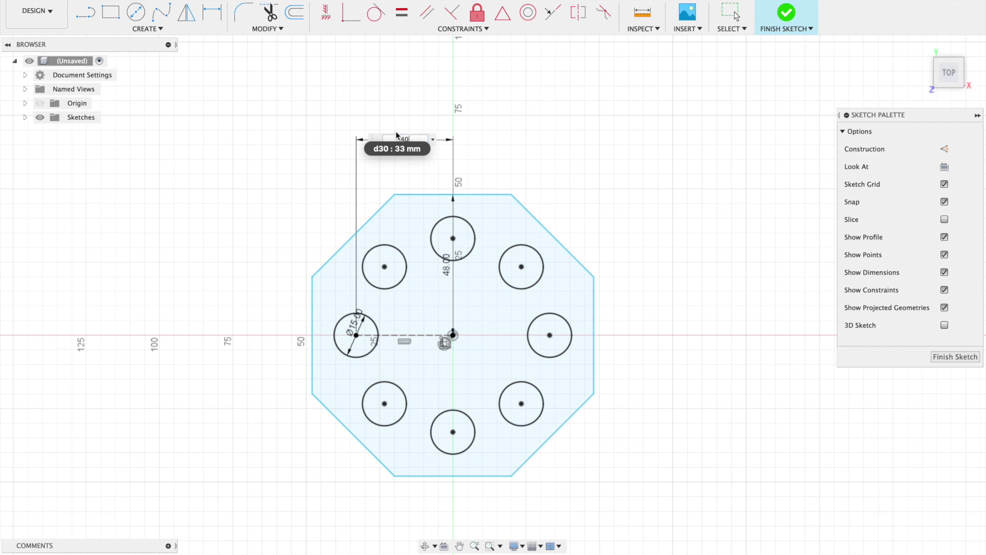
{"action": "key", "text": "Return"}
{"action": "double_click", "coordinate": [385, 136]}
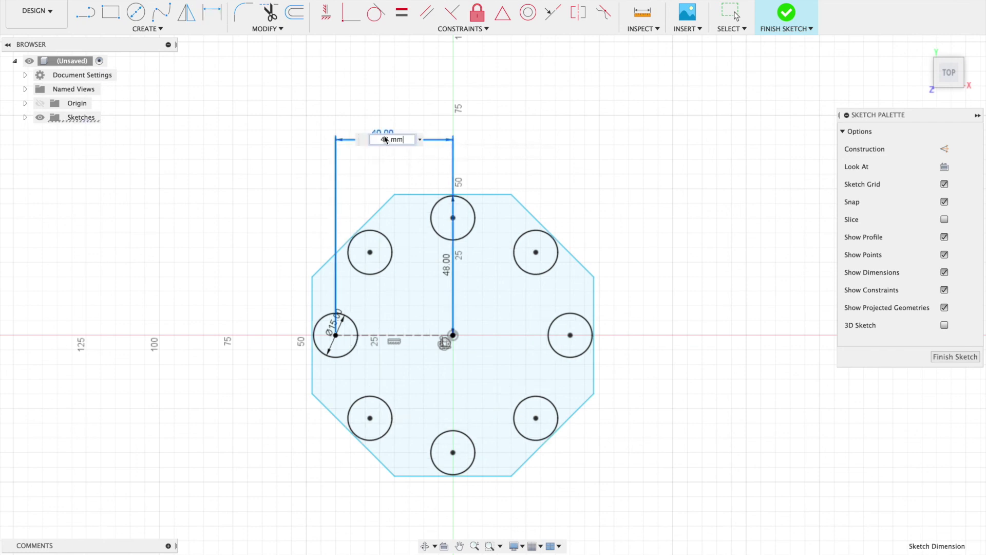
{"action": "type", "text": "45"}
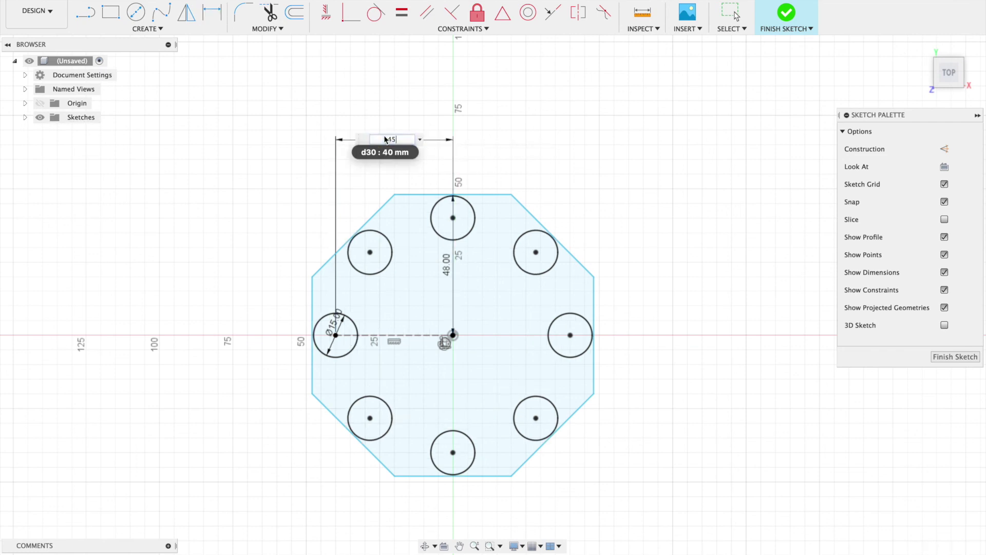
{"action": "key", "text": "Return"}
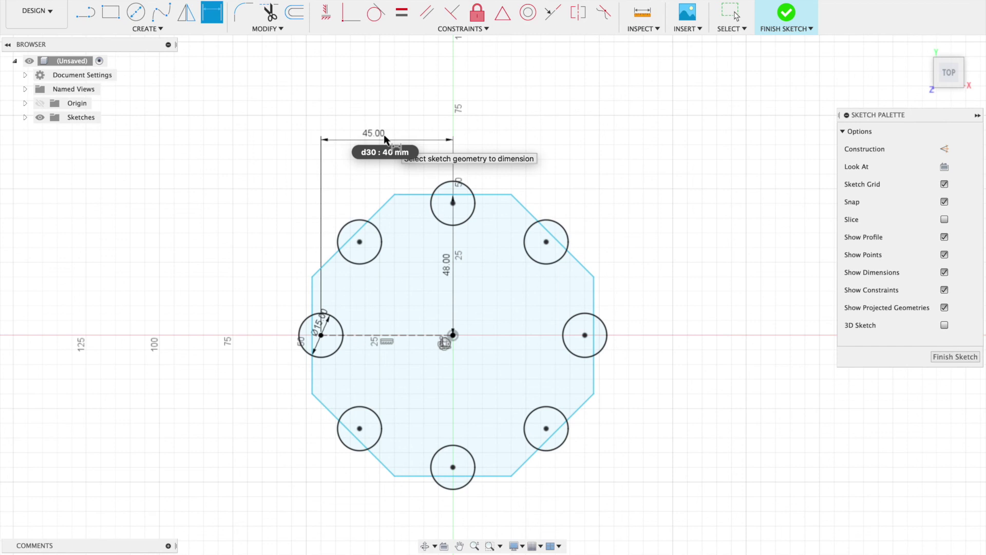